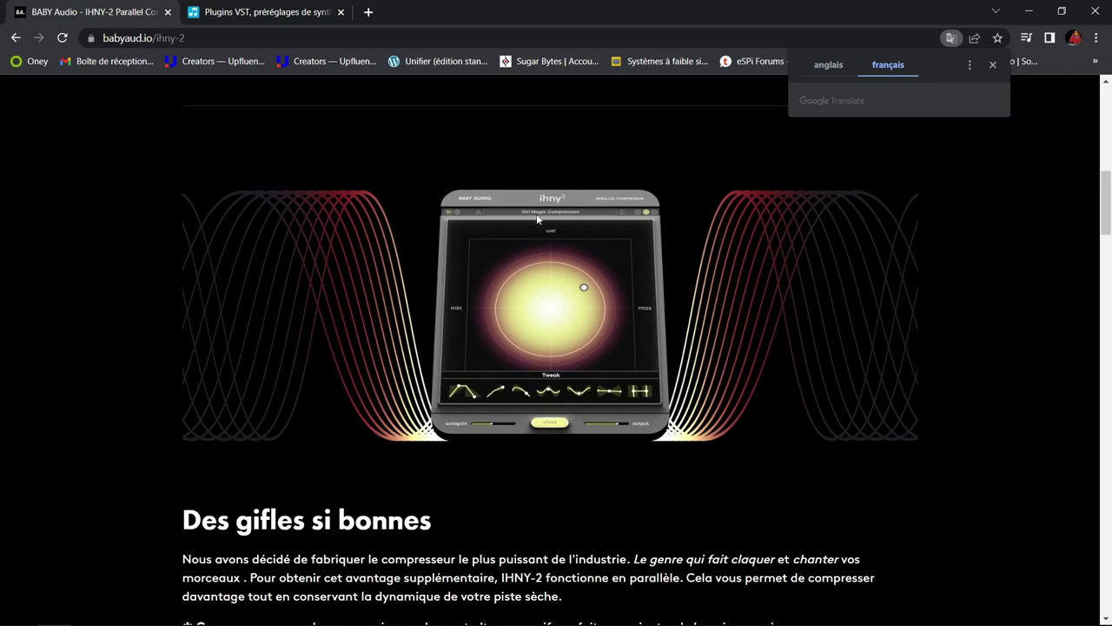
View the Baby Audio IHNY-2 introductory sale page on Plugin Boutique
{"action": "left_click", "coordinate": [269, 12]}
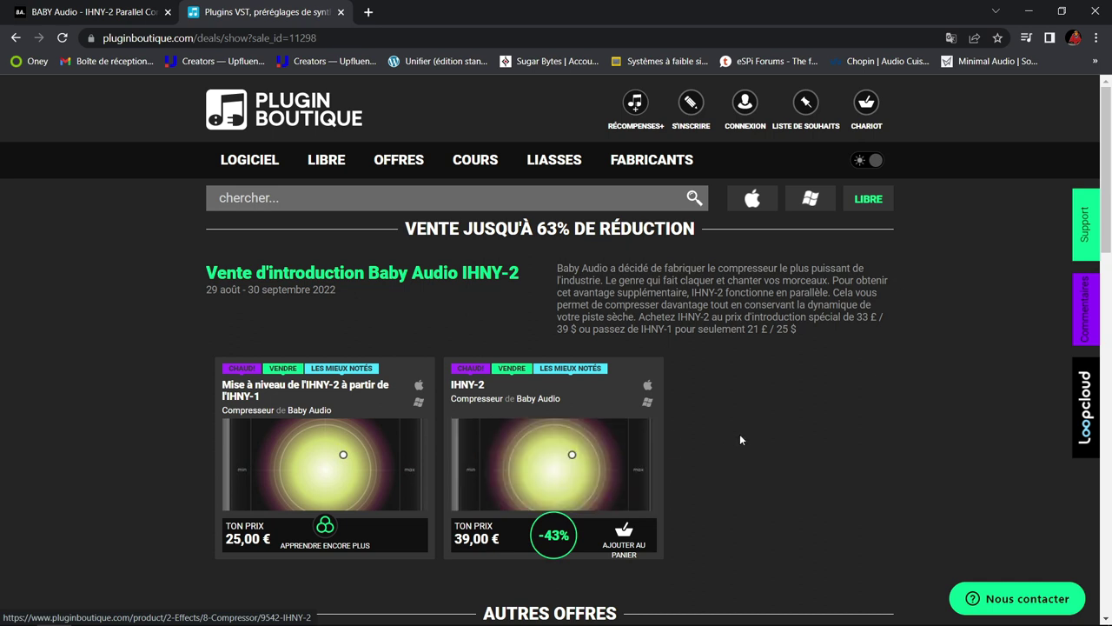
{"action": "scroll", "coordinate": [740, 440], "scroll_direction": "down", "scroll_amount": 2}
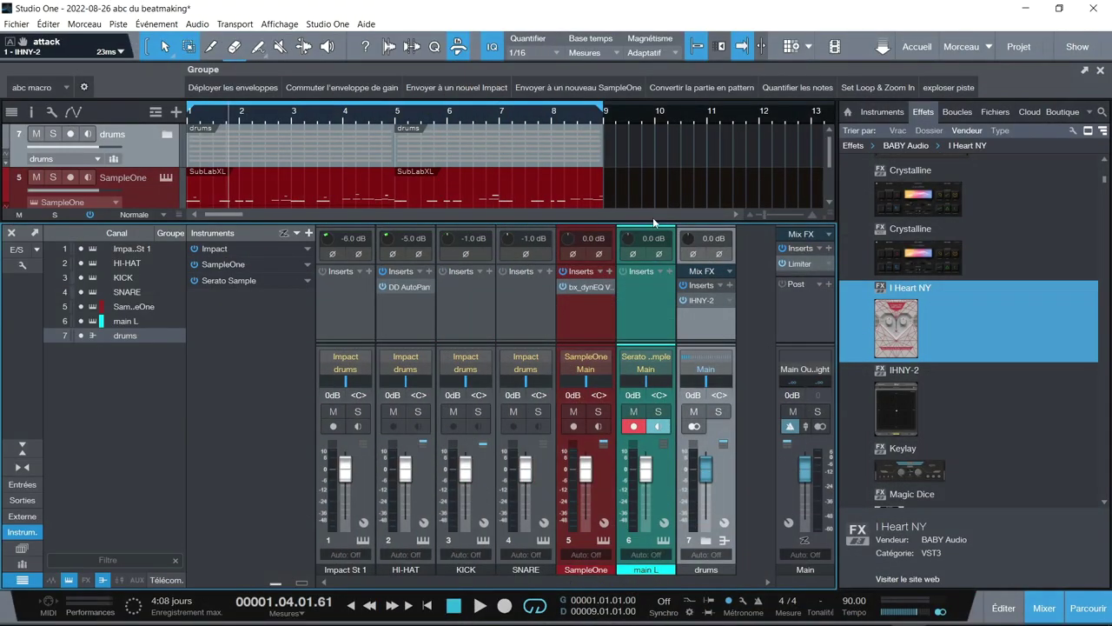
Switch to Studio One, hide the mixer and play a short stretch of the arrangement from the start
{"action": "key", "text": "F3"}
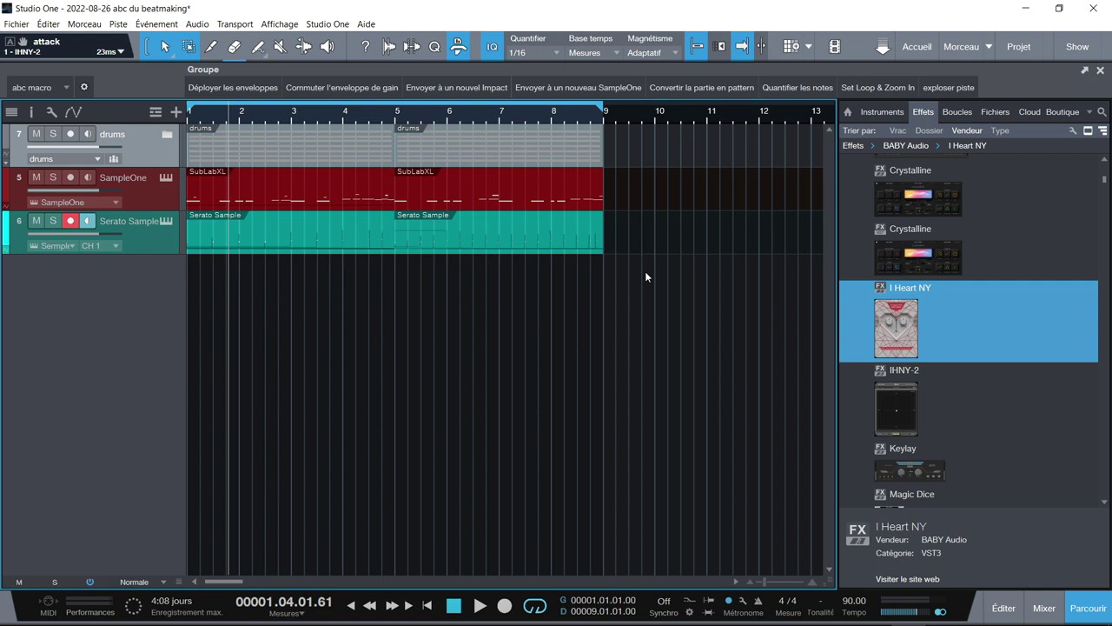
{"action": "key", "text": "Home"}
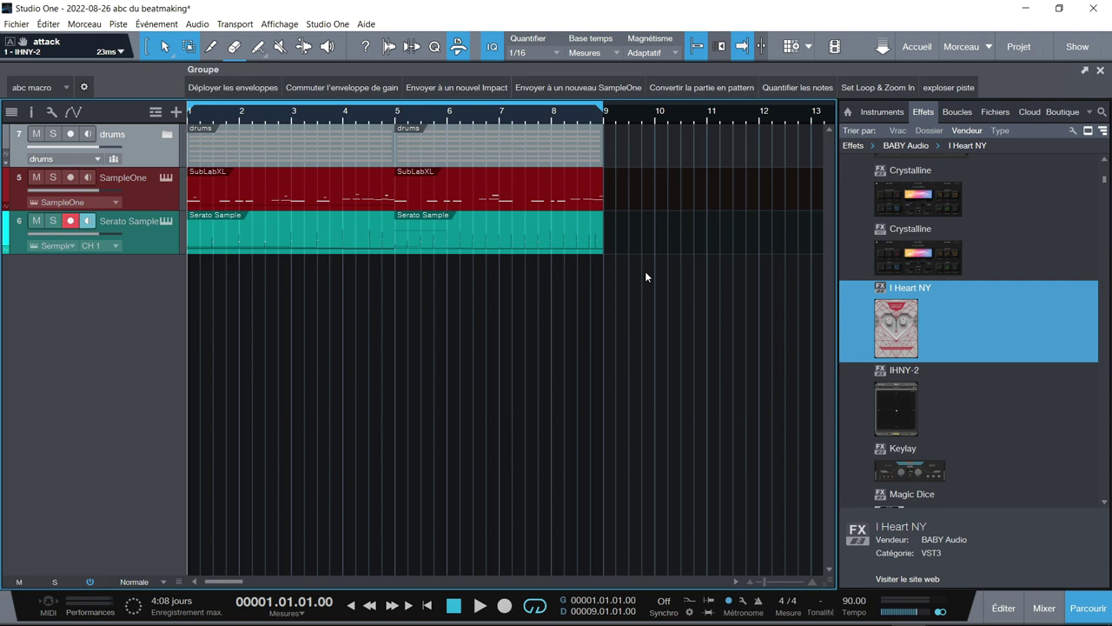
{"action": "key", "text": "space"}
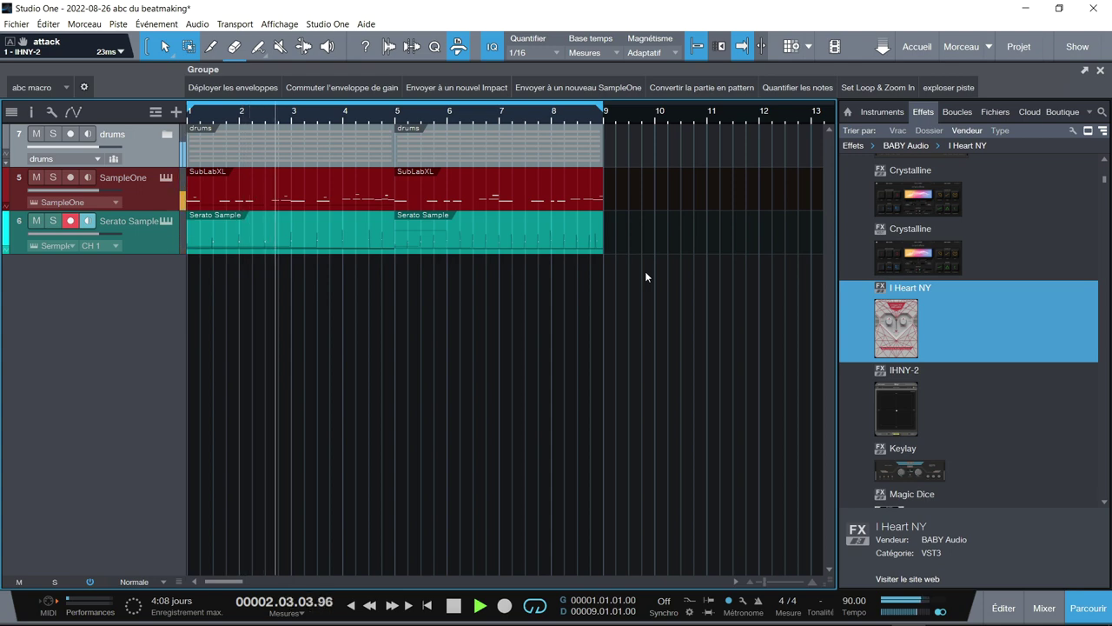
{"action": "key", "text": "space"}
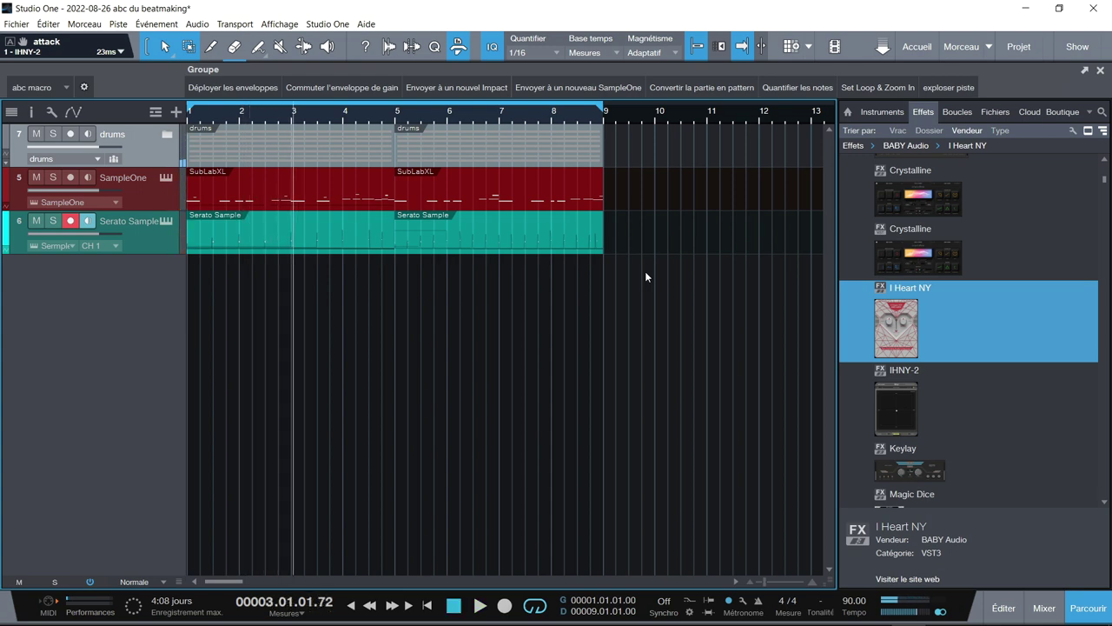
Show the mixer, solo the drums bus and open its IHNY-2 insert
{"action": "key", "text": "F3"}
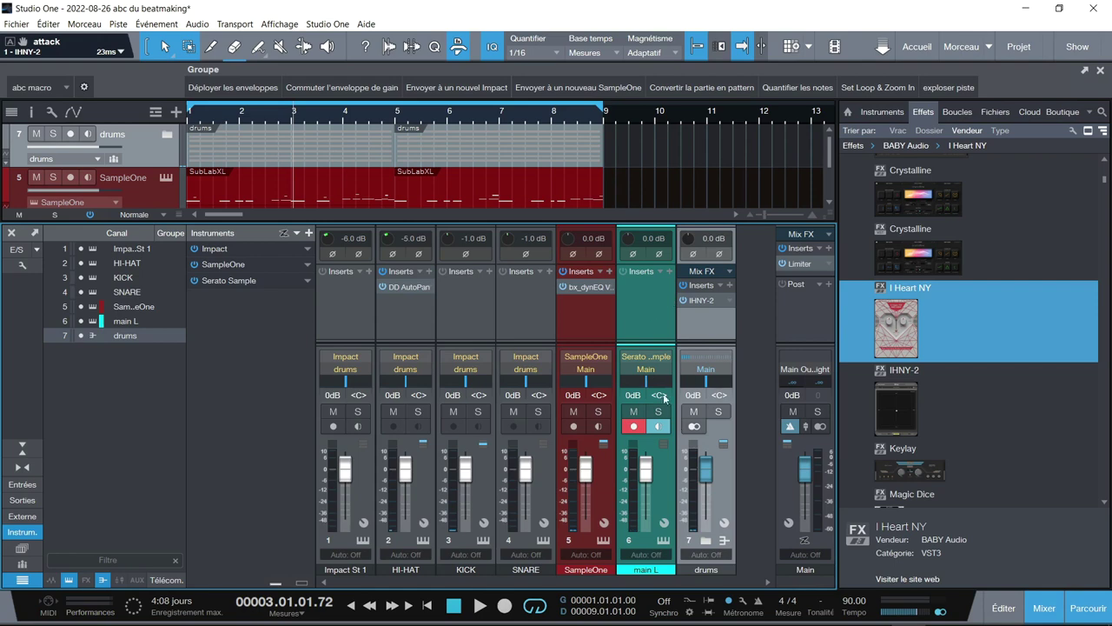
{"action": "left_click", "coordinate": [718, 415]}
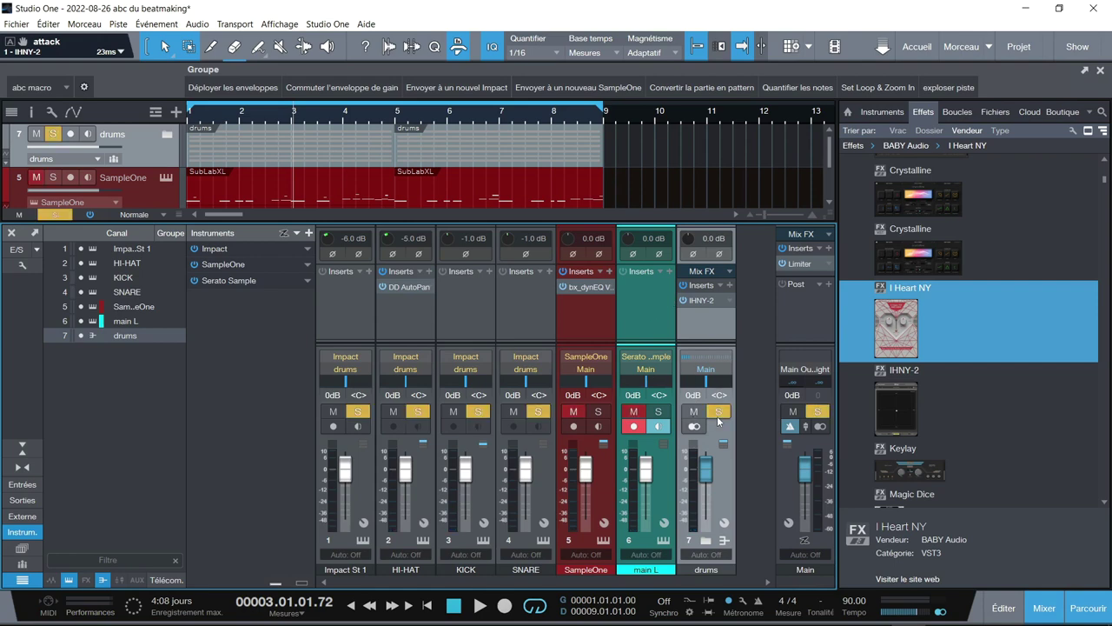
{"action": "left_click", "coordinate": [699, 301]}
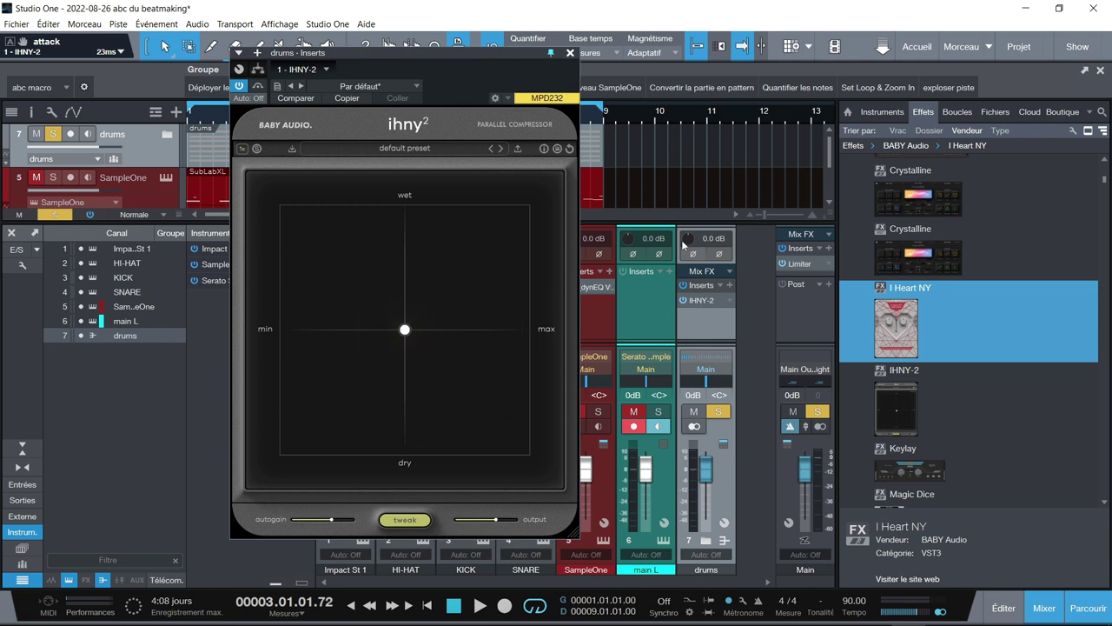
Toggle the IHNY-2 bypass on and back off, and view the plugin's oversampling options
{"action": "left_click", "coordinate": [278, 129]}
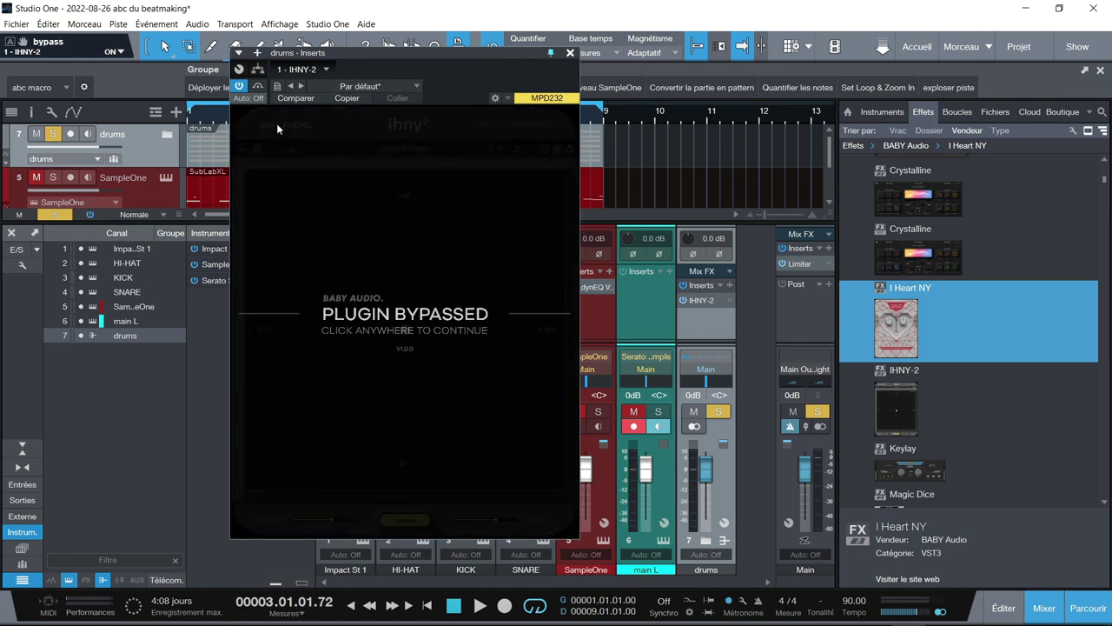
{"action": "left_click", "coordinate": [276, 124]}
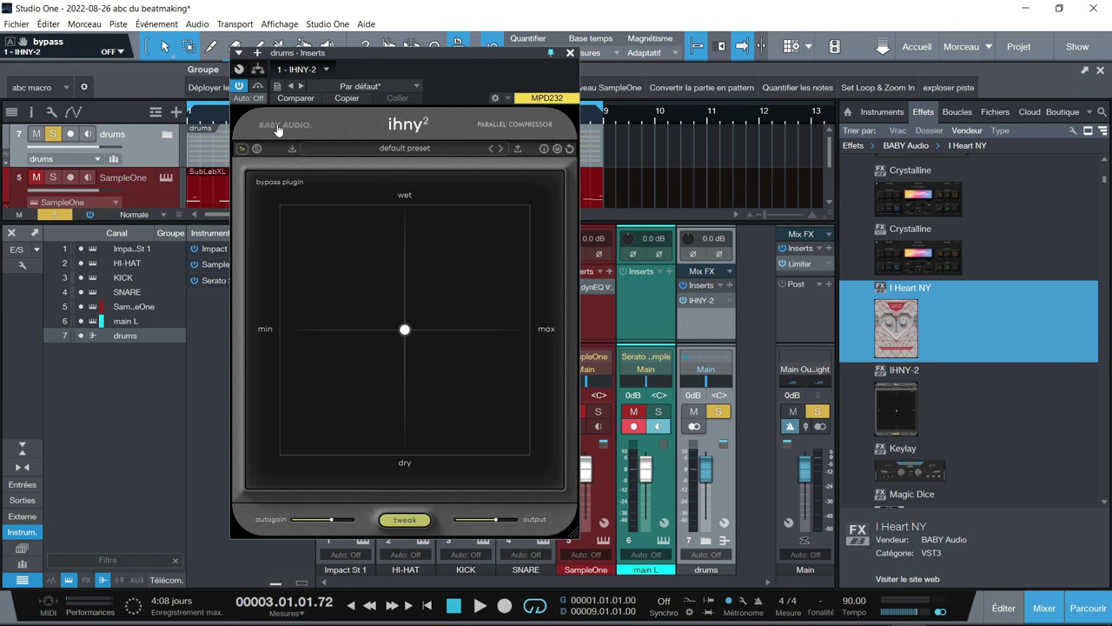
{"action": "left_click", "coordinate": [242, 148]}
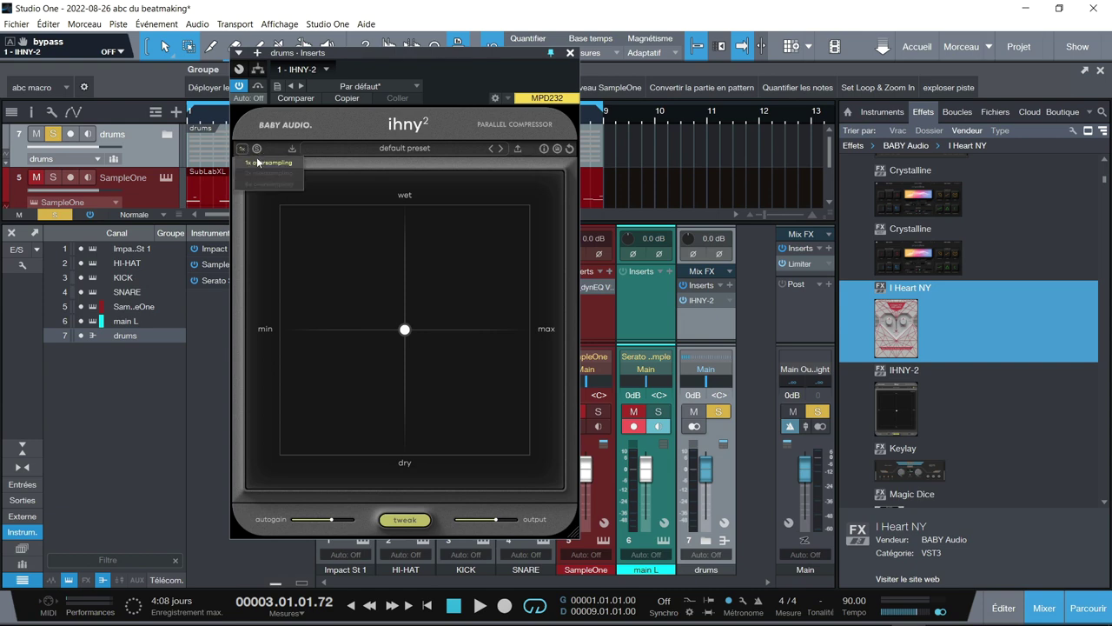
{"action": "left_click", "coordinate": [243, 149]}
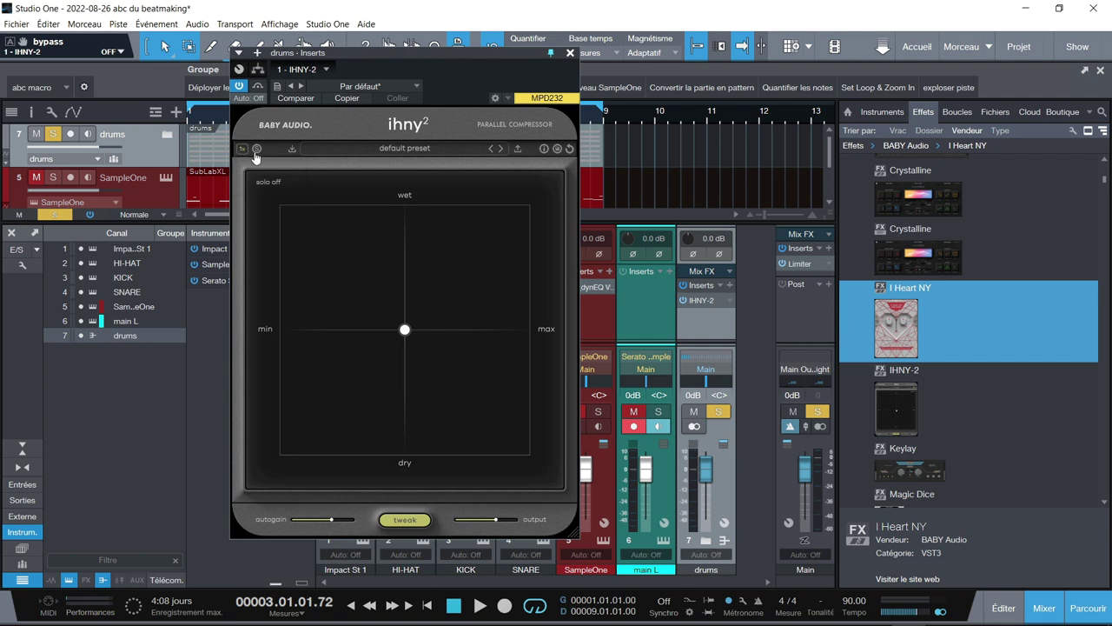
Turn on the plugin's solo mode, check the wet/dry point's values and turn solo back off
{"action": "left_click", "coordinate": [257, 149]}
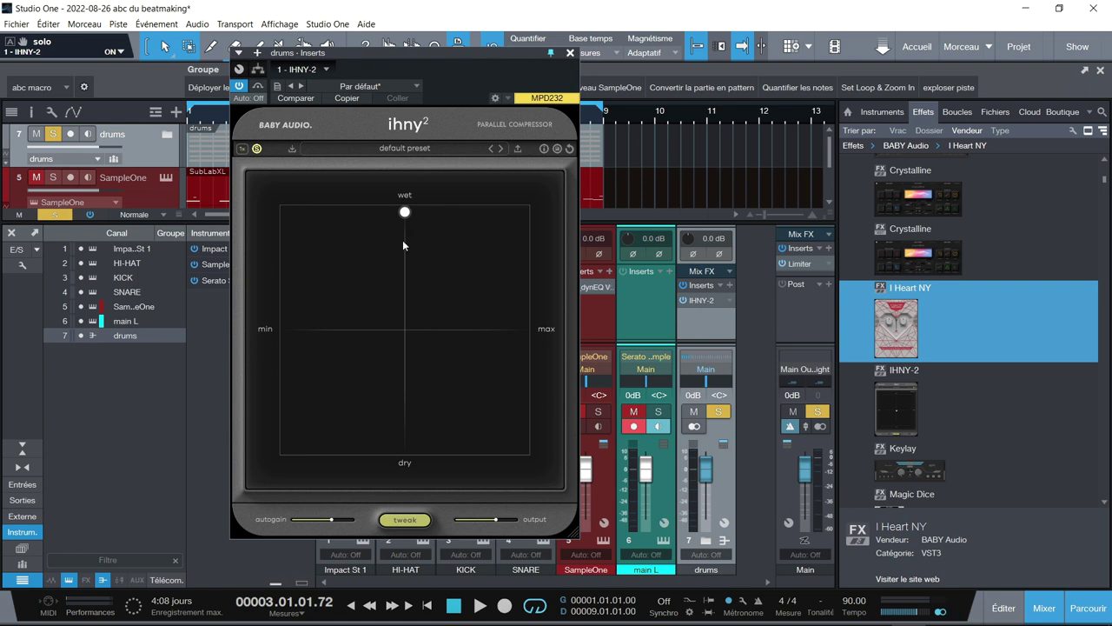
{"action": "mouse_move", "coordinate": [405, 213]}
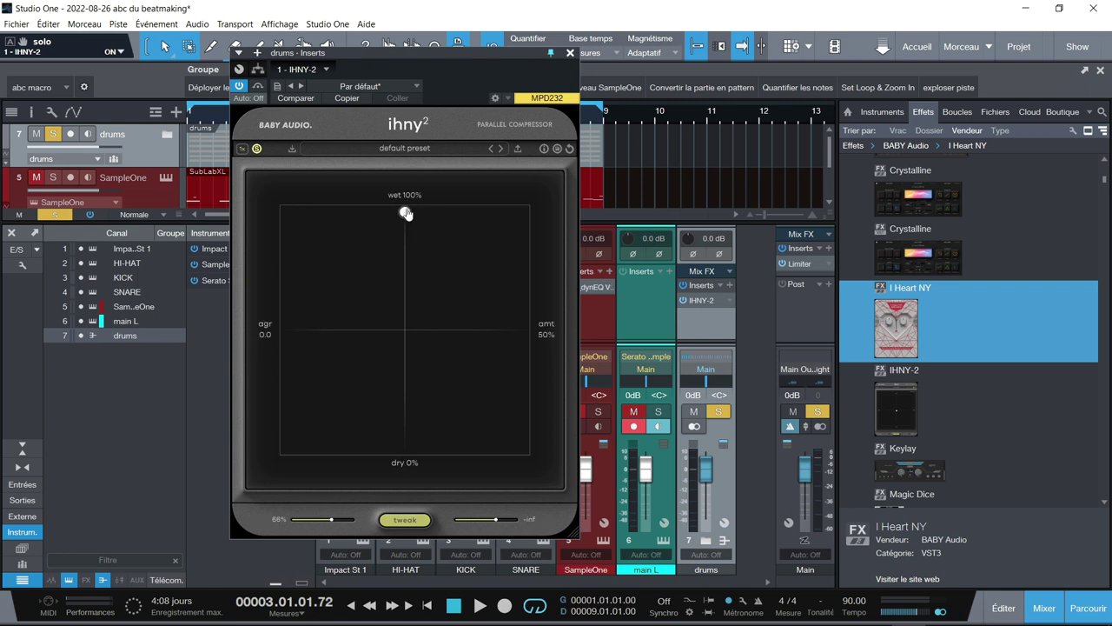
{"action": "left_click", "coordinate": [258, 150]}
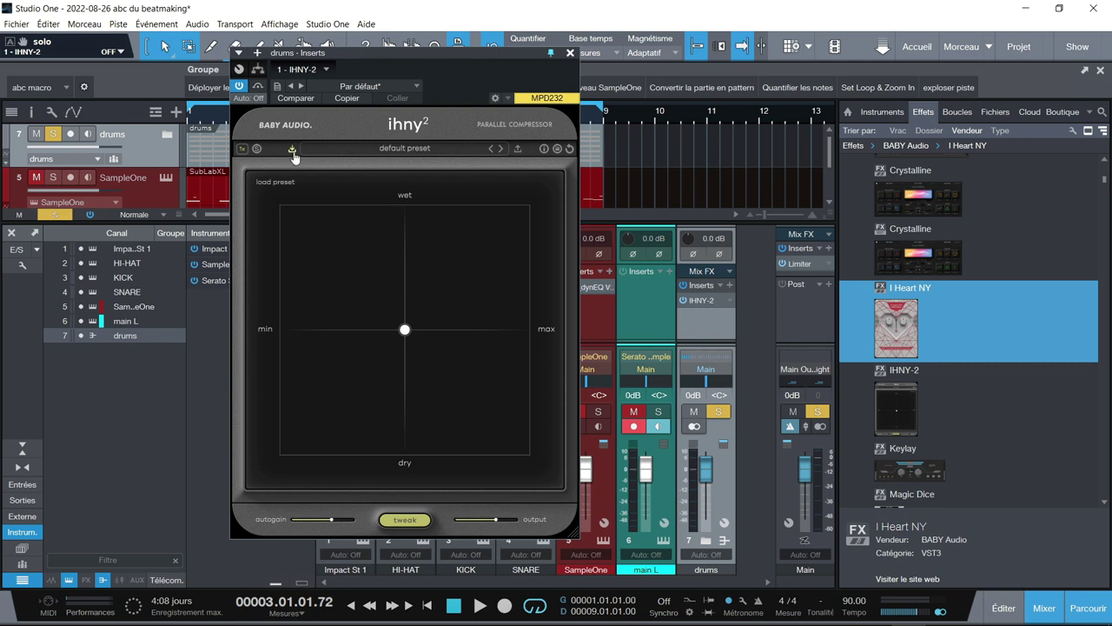
Browse the IHNY-2 preset categories, including drums, bass, mix-master bus and vintage models, without loading a preset
{"action": "left_click", "coordinate": [414, 152]}
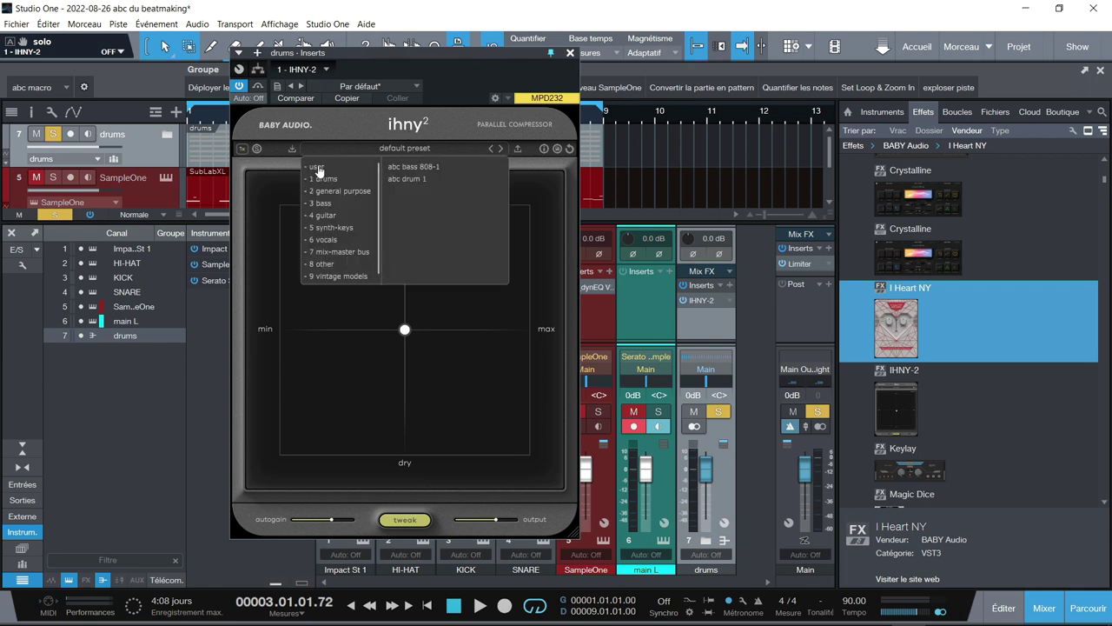
{"action": "mouse_move", "coordinate": [323, 179]}
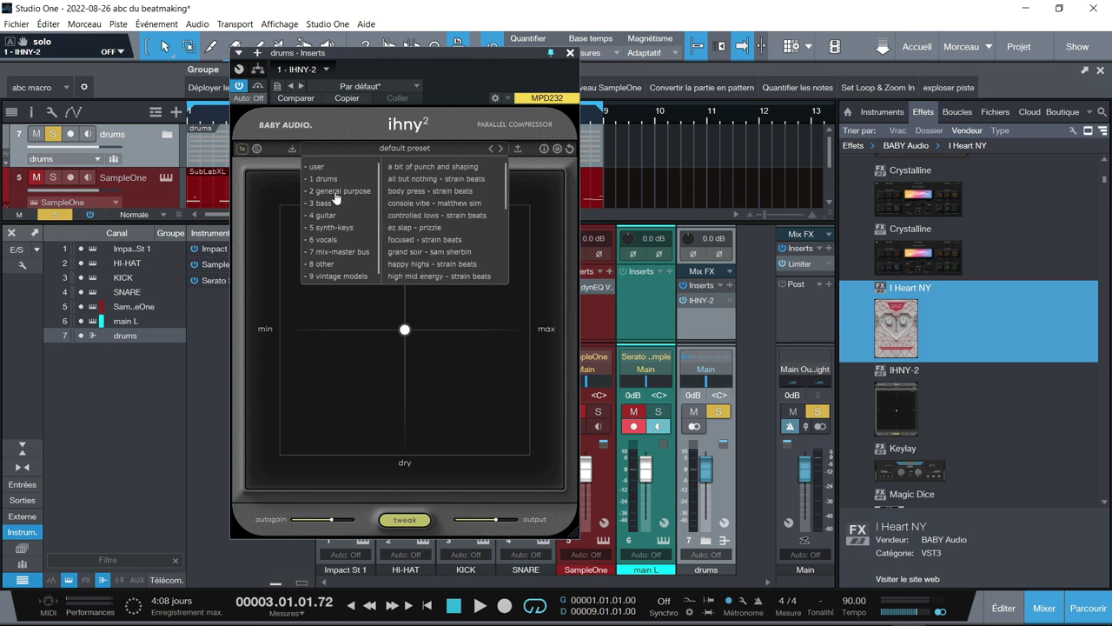
{"action": "mouse_move", "coordinate": [322, 209]}
{"action": "mouse_move", "coordinate": [334, 251]}
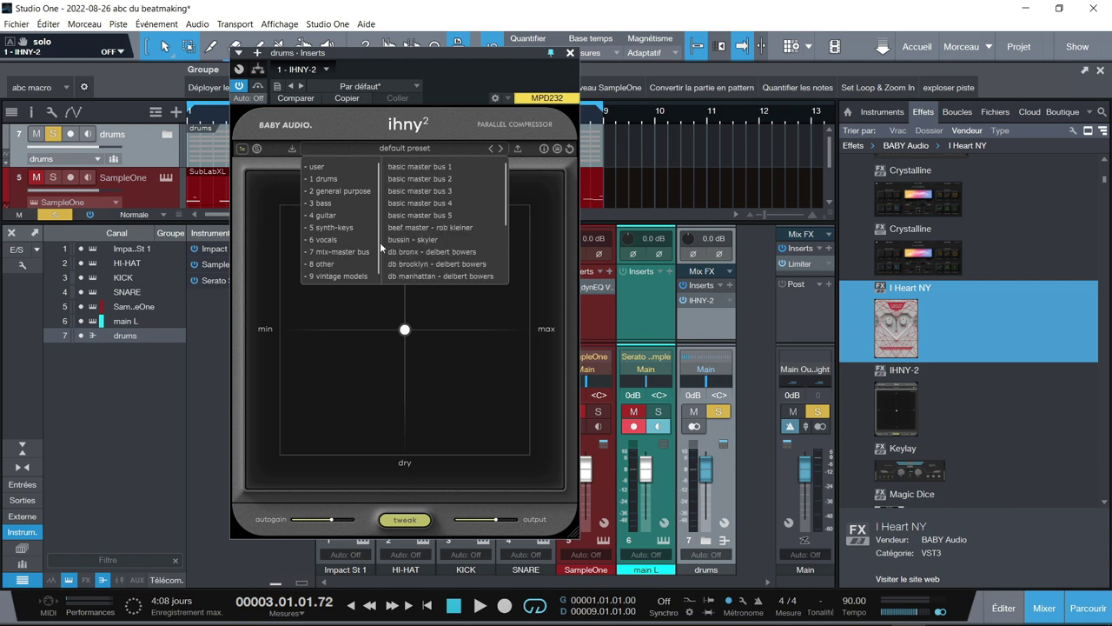
{"action": "mouse_move", "coordinate": [339, 277]}
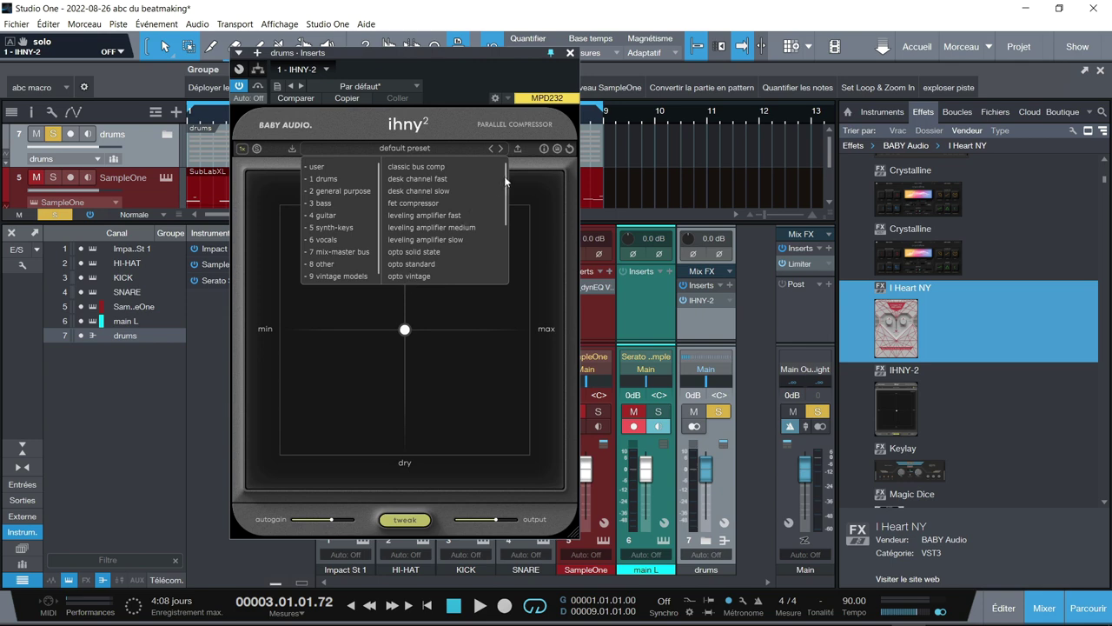
{"action": "scroll", "coordinate": [504, 187], "scroll_direction": "down", "scroll_amount": 3}
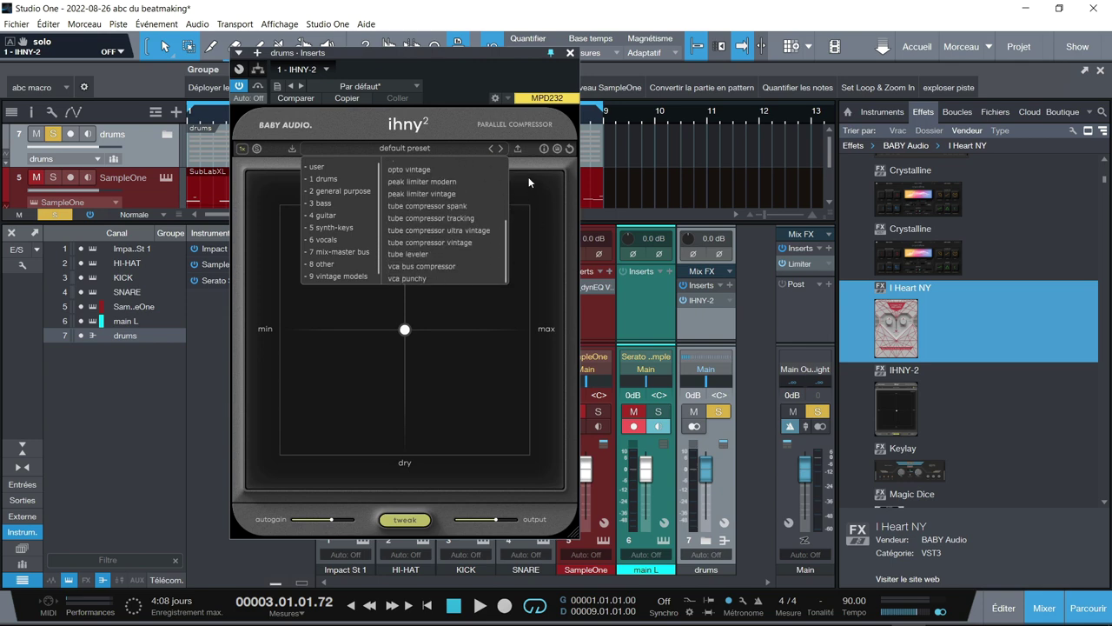
{"action": "left_click", "coordinate": [422, 147]}
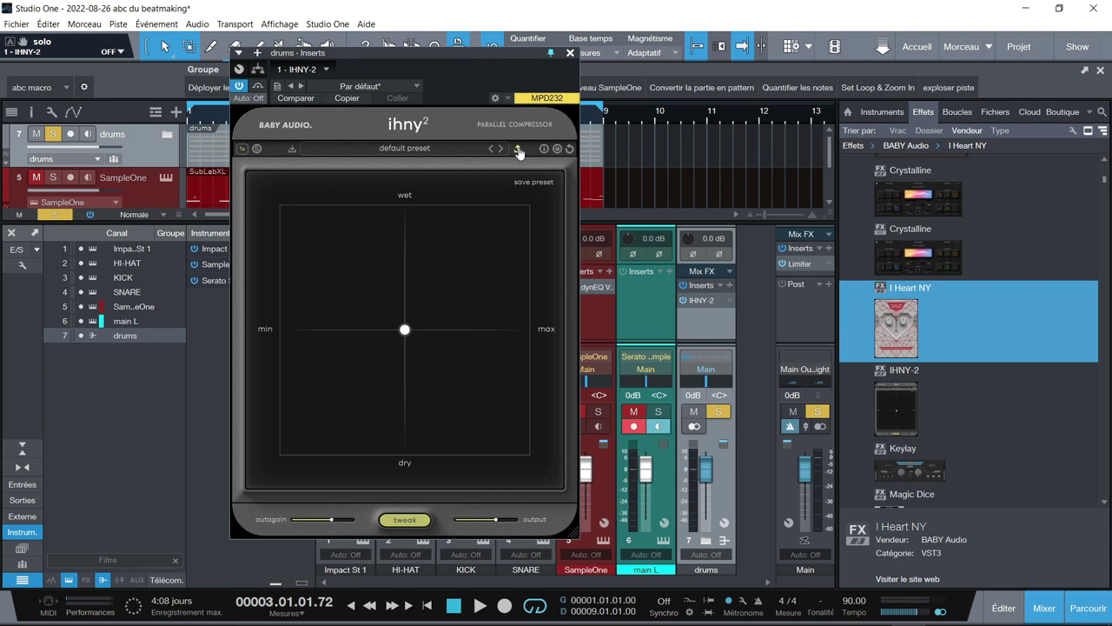
Turn on the plugin's info descriptions and read those for the compression pad and autogain
{"action": "left_click", "coordinate": [544, 150]}
{"action": "mouse_move", "coordinate": [404, 332]}
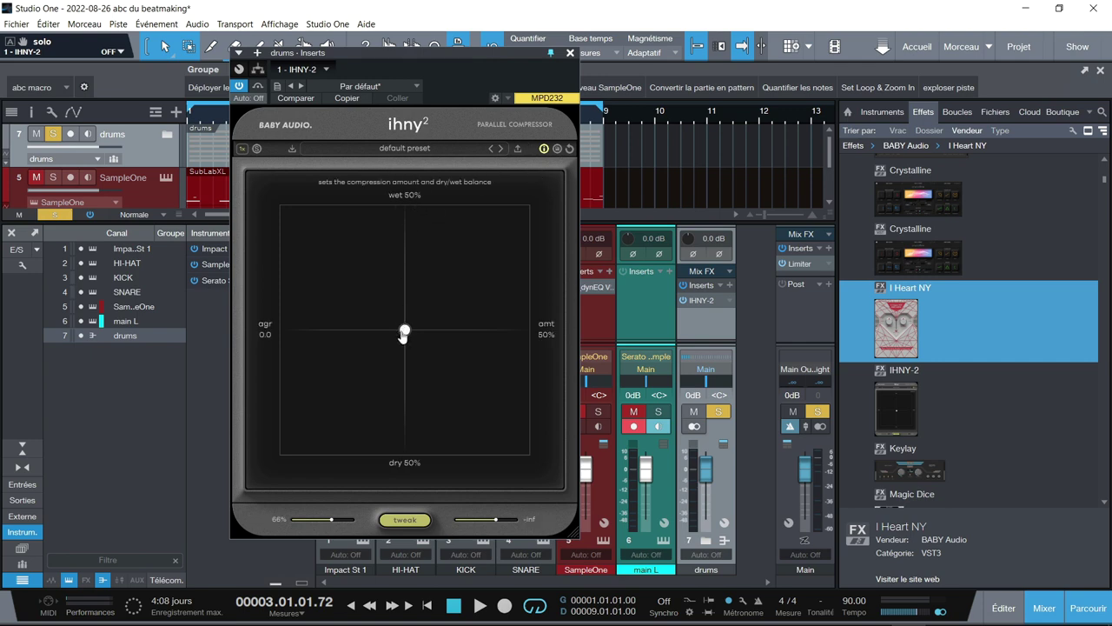
{"action": "mouse_move", "coordinate": [331, 521]}
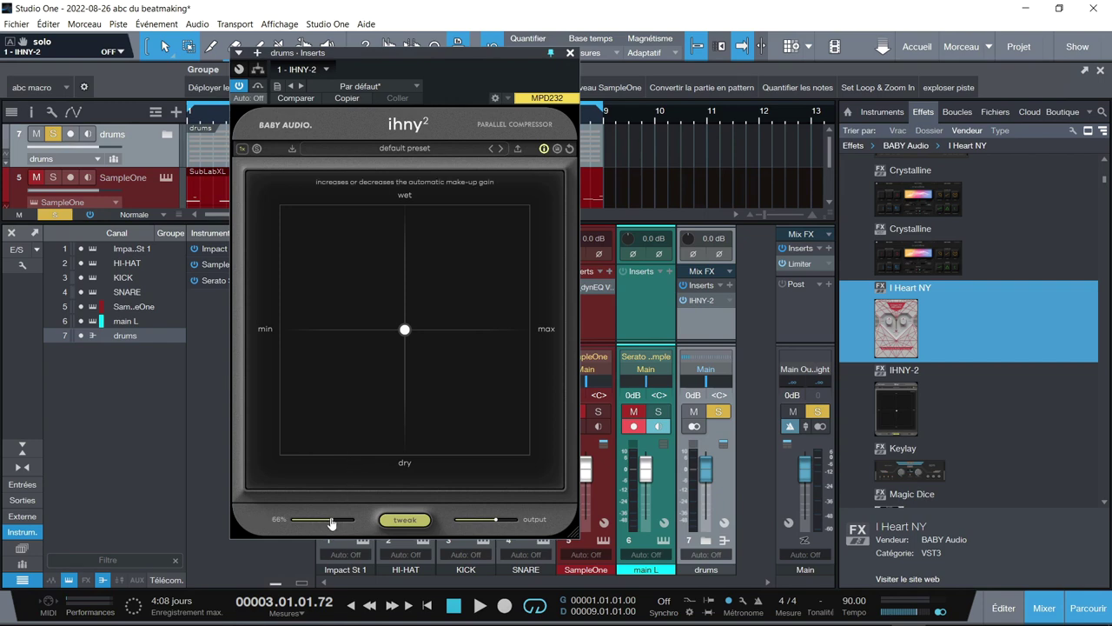
Try autogain at 100% and reset the plugin to its default settings
{"action": "double_click", "coordinate": [331, 521]}
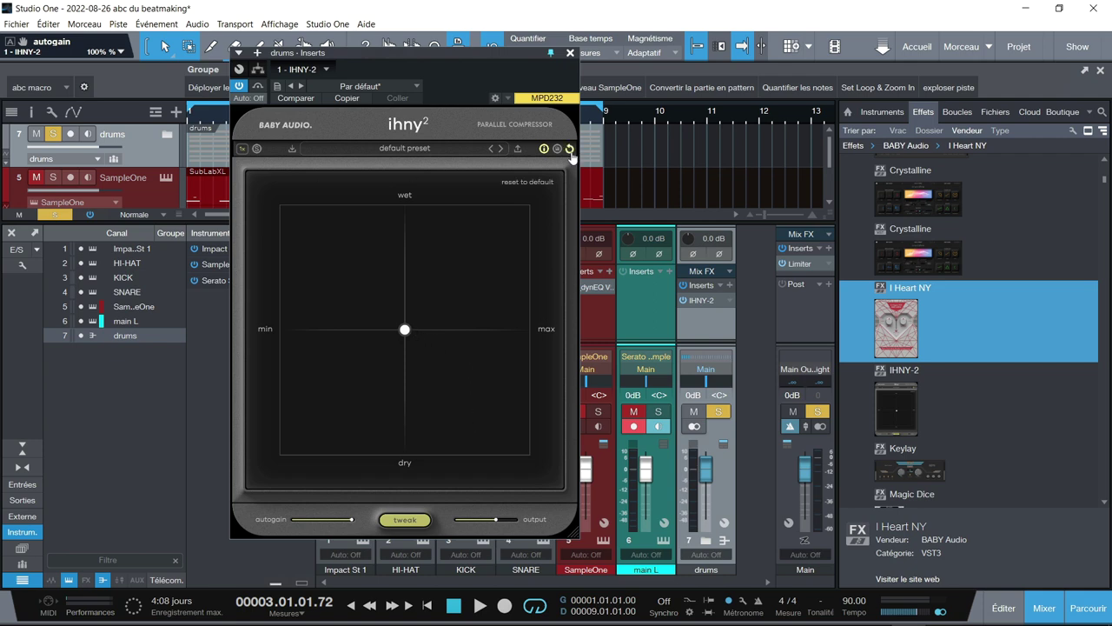
{"action": "left_click", "coordinate": [570, 150]}
Open the tweak panel, try moving the lo preserve frequency to about 28 Hz, and reset the plugin to default
{"action": "left_click", "coordinate": [405, 520]}
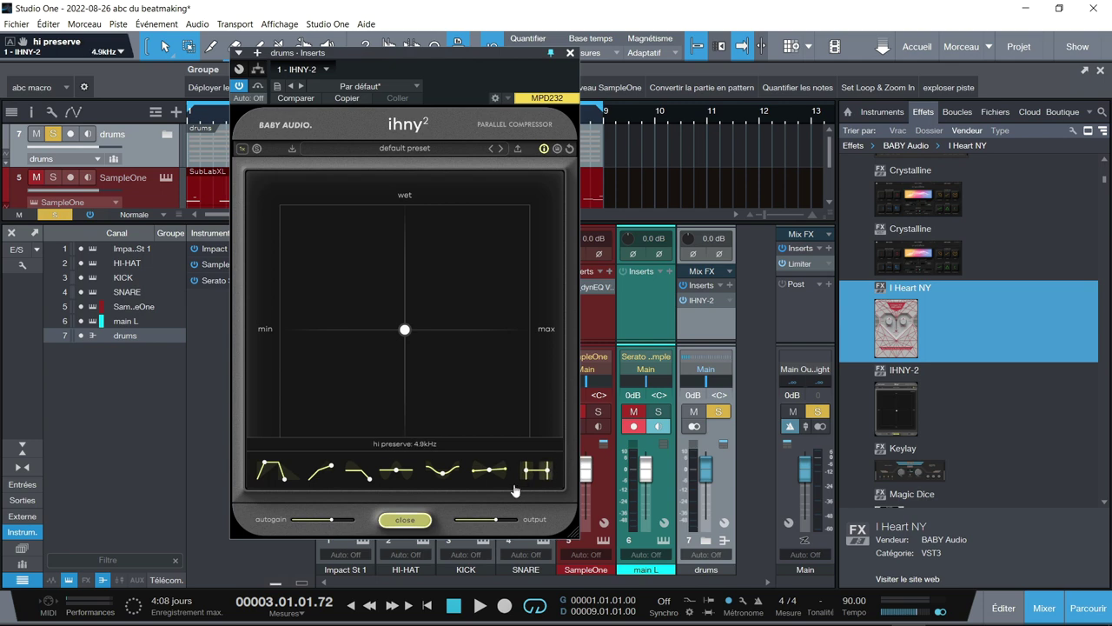
{"action": "left_click_drag", "start_coordinate": [527, 474], "coordinate": [489, 484]}
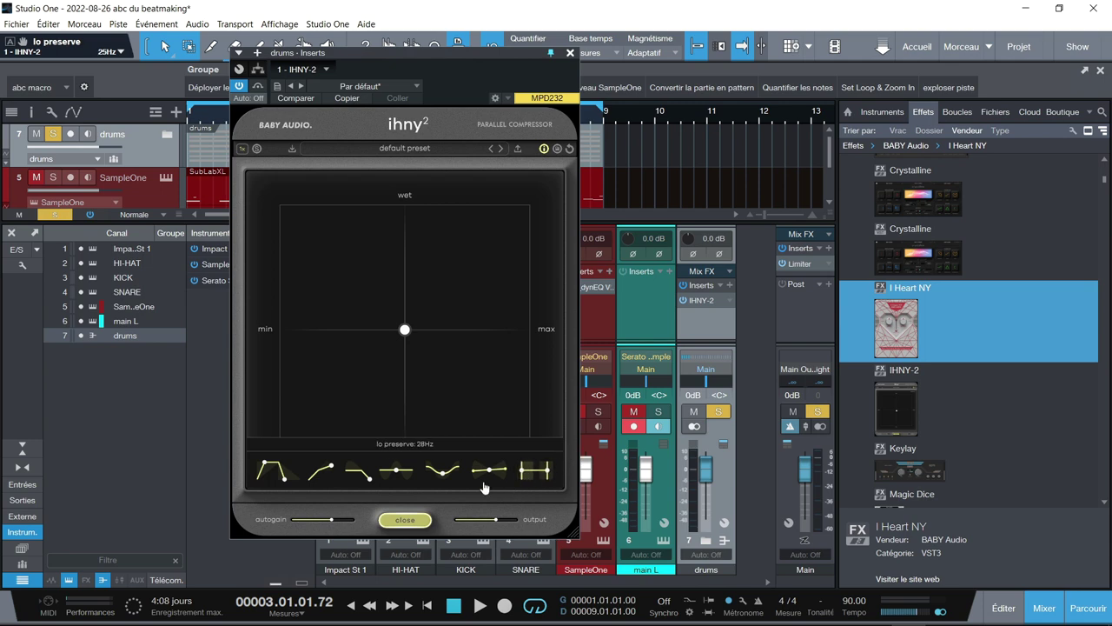
{"action": "left_click", "coordinate": [569, 150]}
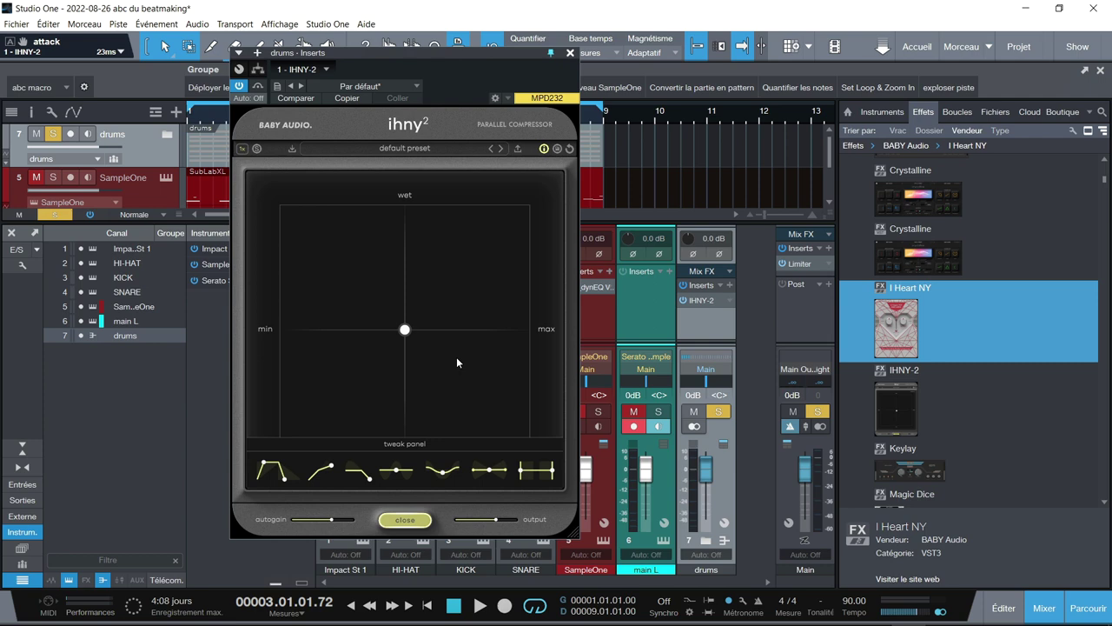
Play the soloed drums, try a wetter setting with about 66% compression amount, and restore the default settings
{"action": "key", "text": "space"}
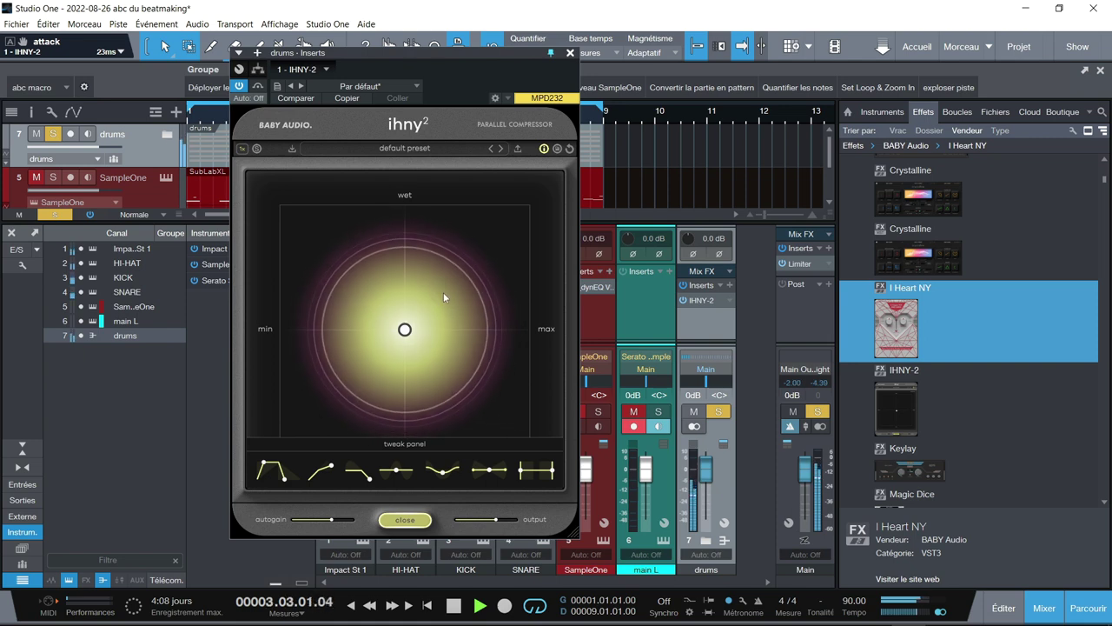
{"action": "mouse_move", "coordinate": [405, 335]}
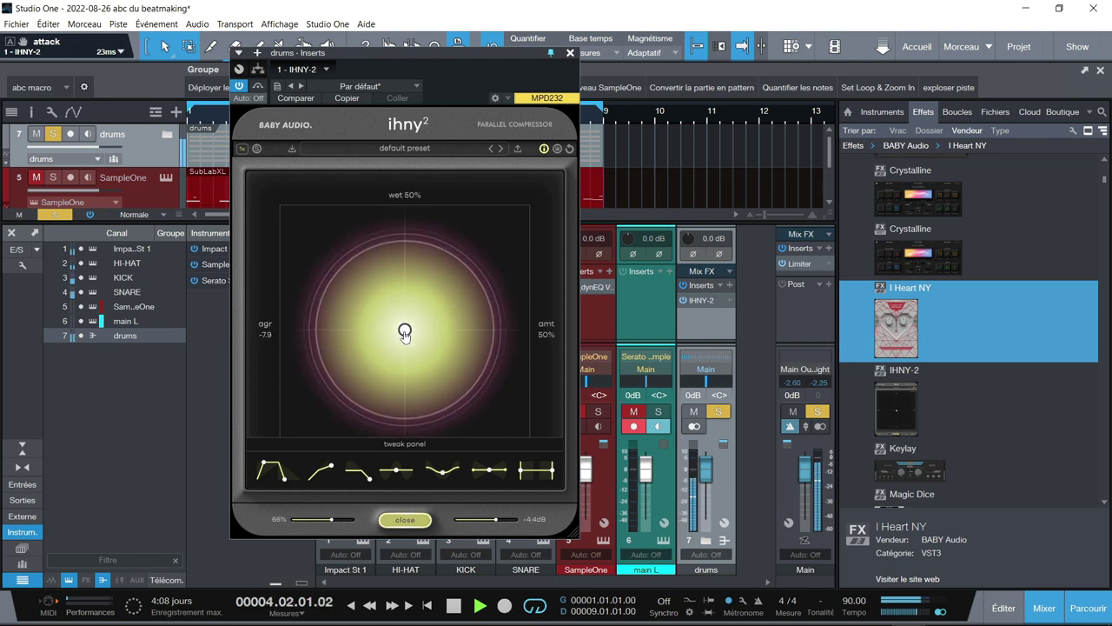
{"action": "left_click_drag", "start_coordinate": [405, 334], "coordinate": [442, 287]}
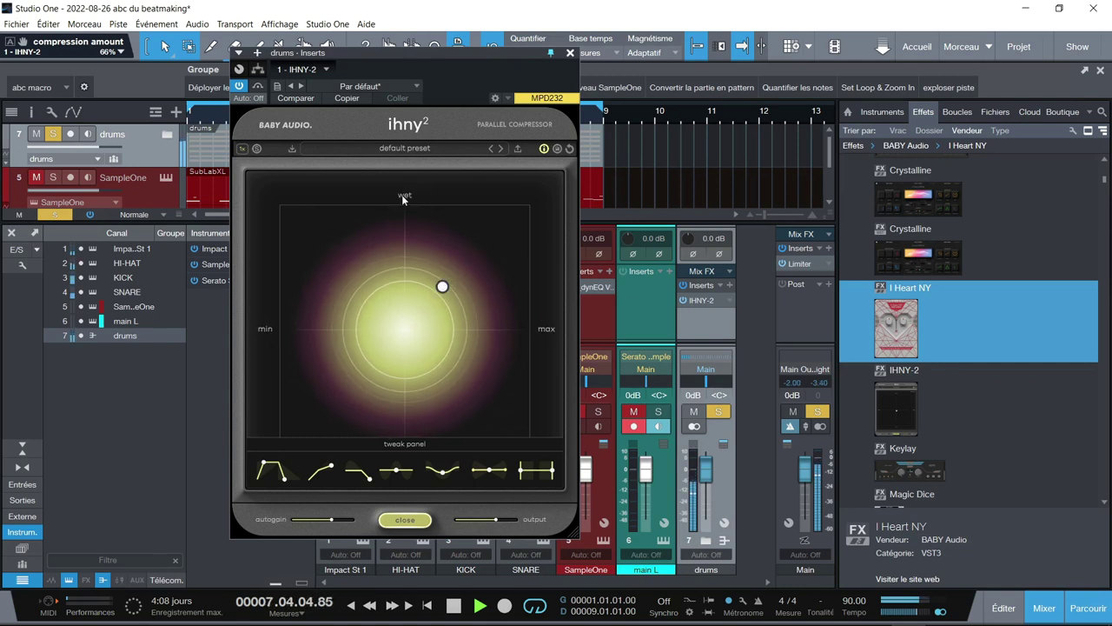
{"action": "left_click_drag", "start_coordinate": [442, 288], "coordinate": [405, 331]}
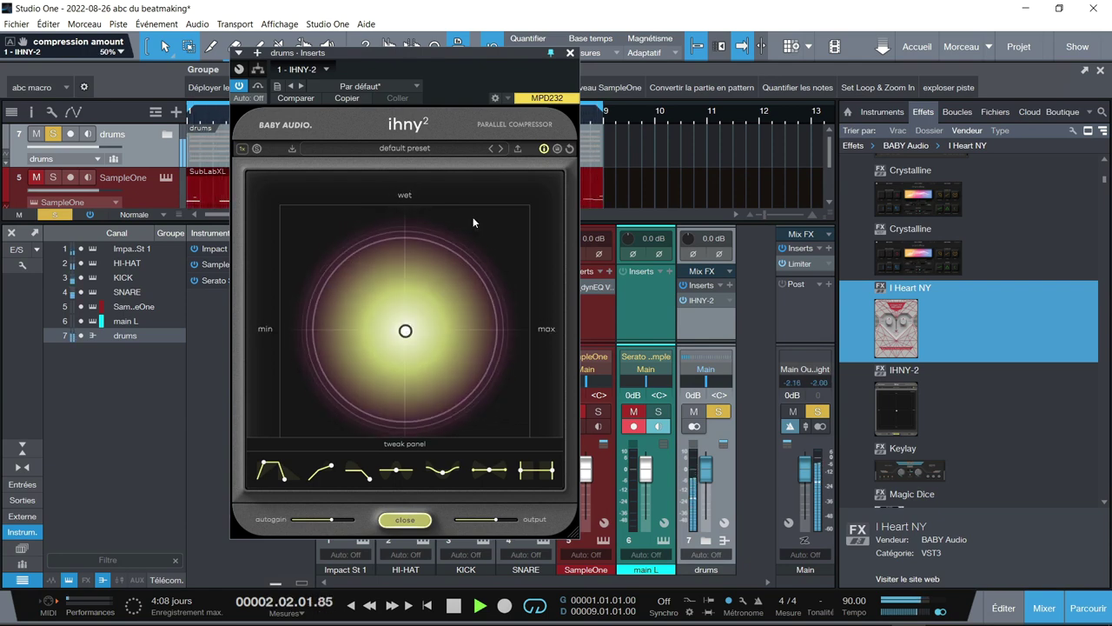
{"action": "left_click", "coordinate": [569, 150]}
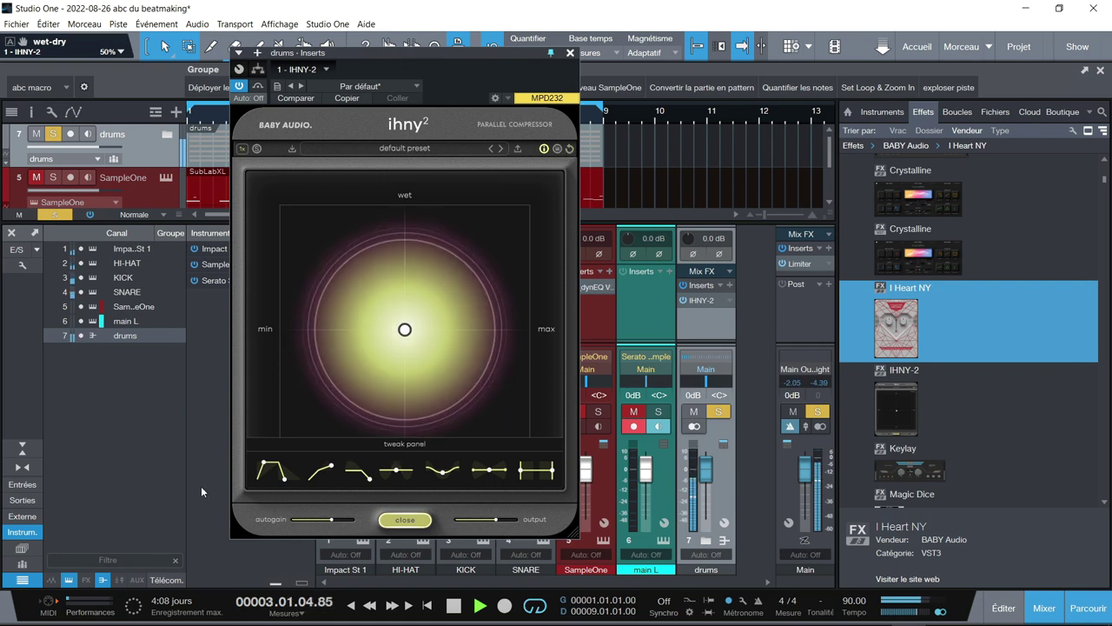
Enlarge the IHNY-2 window and move it up to the upper edge of the screen
{"action": "left_click_drag", "start_coordinate": [573, 536], "coordinate": [633, 594]}
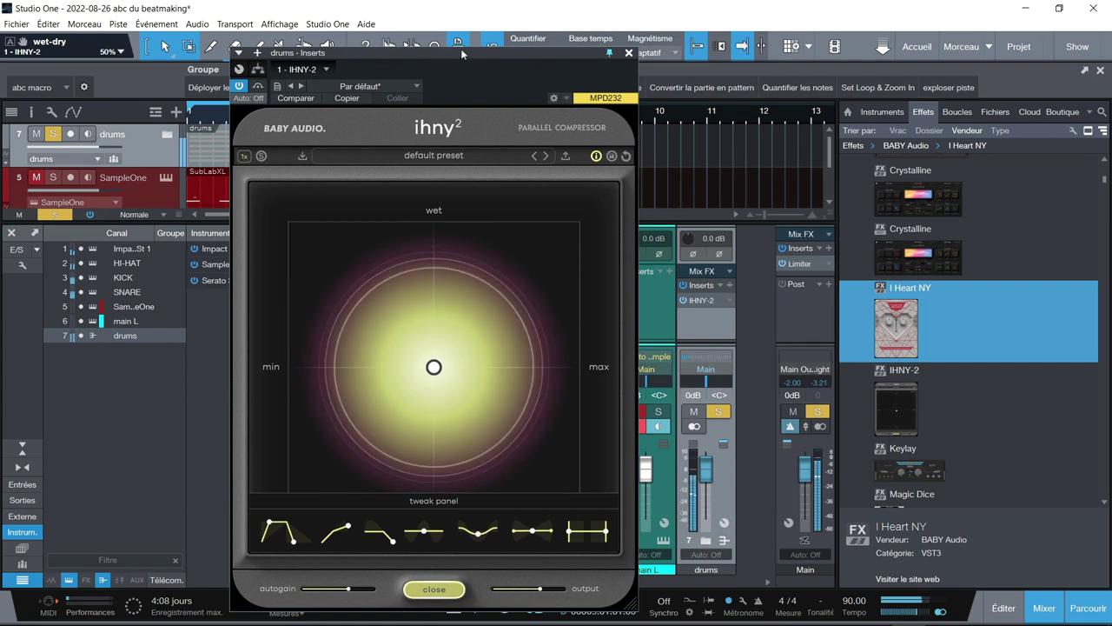
{"action": "left_click_drag", "start_coordinate": [404, 48], "coordinate": [404, 6]}
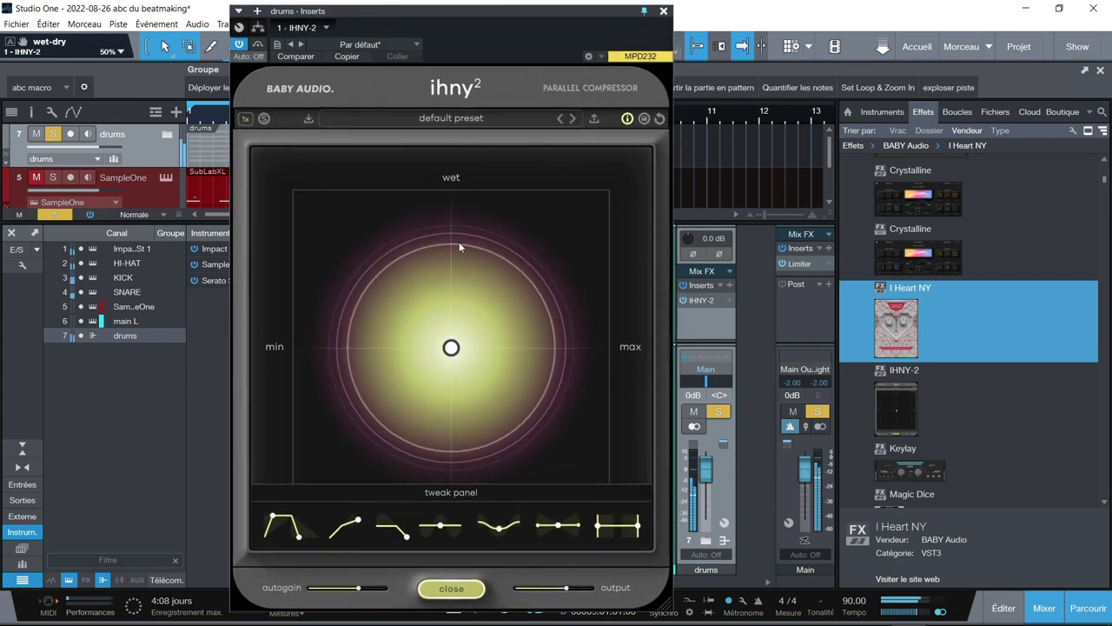
Raise the compression amount to about 63% with a wetter mix, and try a 107 ms attack before shortening it
{"action": "mouse_move", "coordinate": [278, 530]}
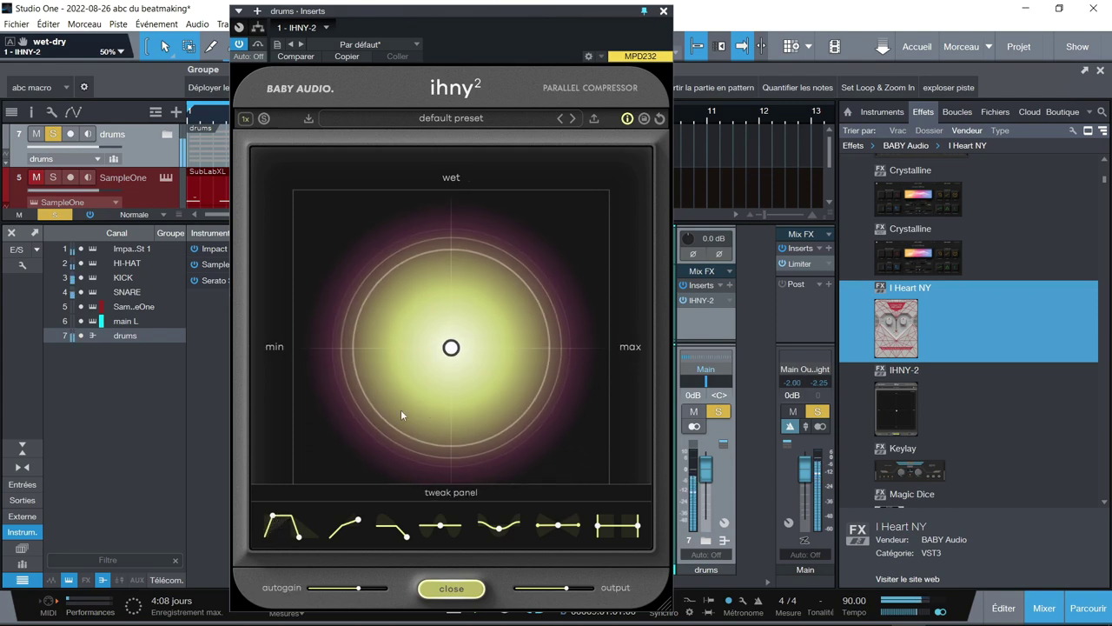
{"action": "left_click_drag", "start_coordinate": [452, 348], "coordinate": [491, 309]}
{"action": "mouse_move", "coordinate": [274, 518]}
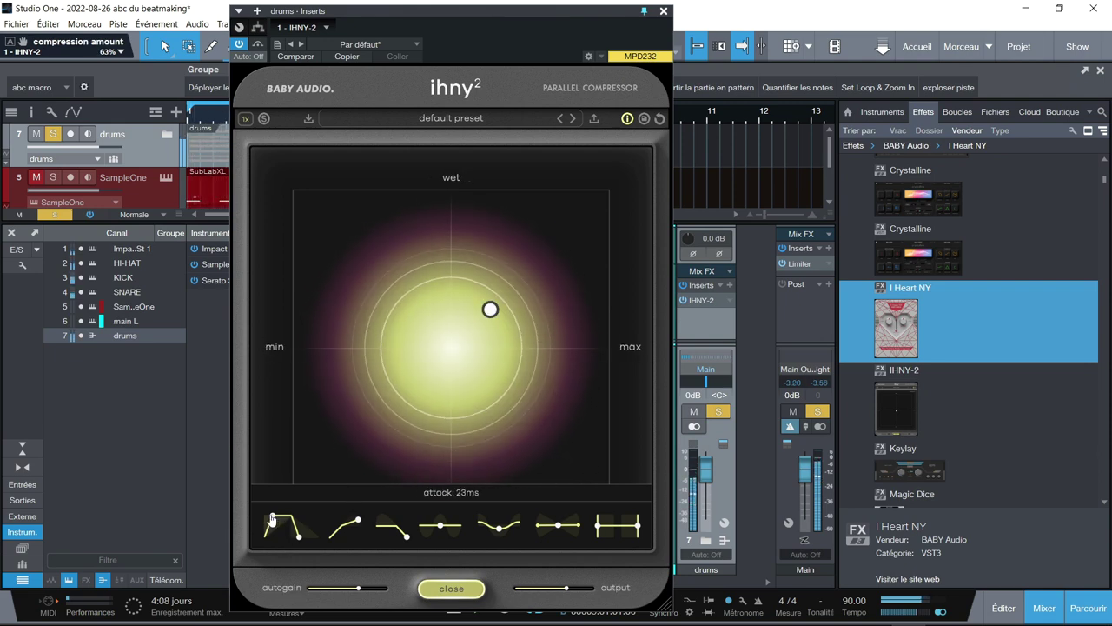
{"action": "left_click_drag", "start_coordinate": [274, 518], "coordinate": [358, 519]}
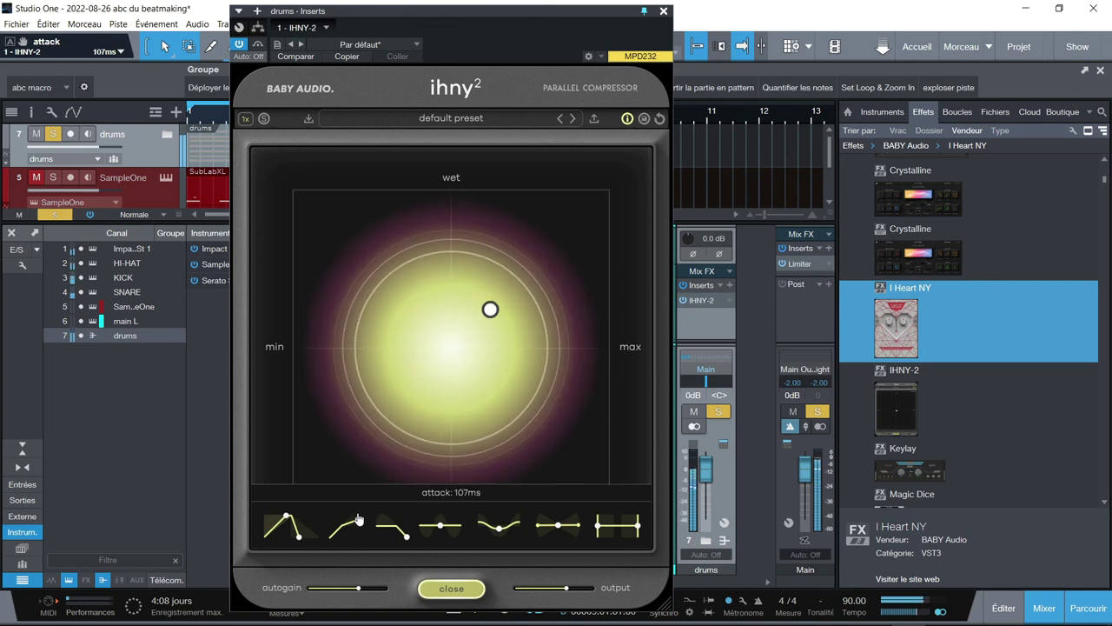
{"action": "left_click_drag", "start_coordinate": [359, 520], "coordinate": [303, 514]}
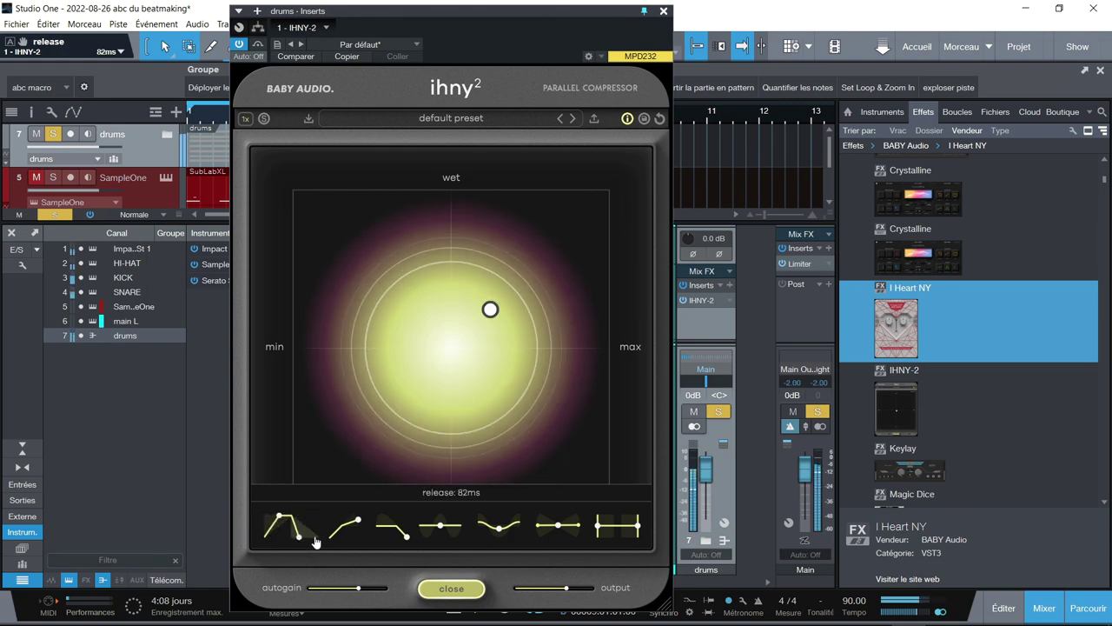
Try a 1000 ms release before shortening it to about 56 ms, and set the ratio to 20:1
{"action": "left_click_drag", "start_coordinate": [303, 541], "coordinate": [343, 539]}
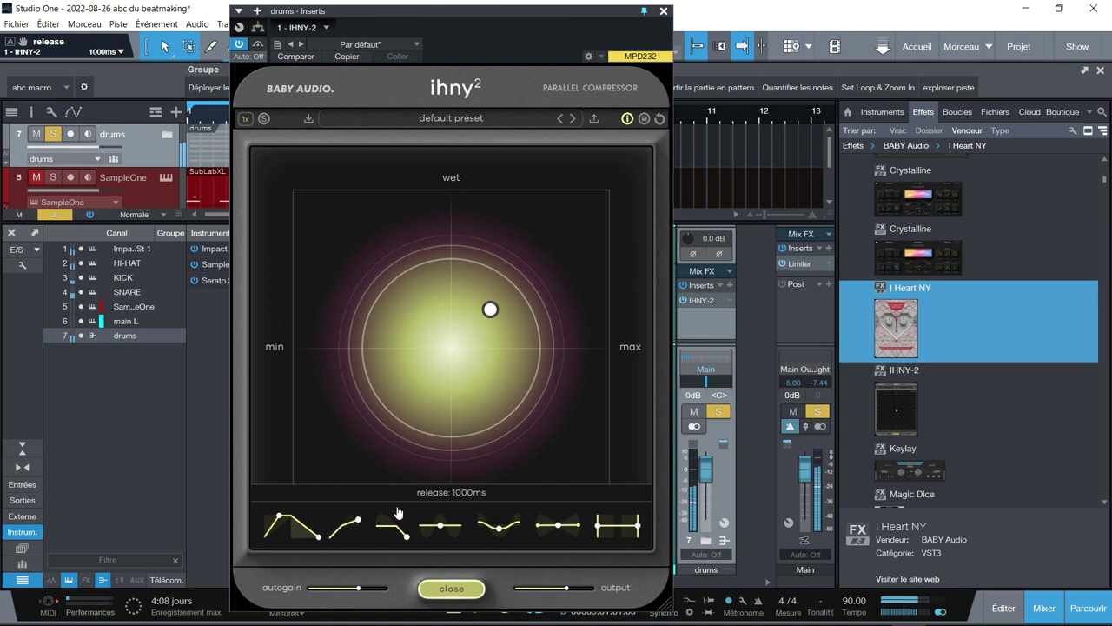
{"action": "left_click_drag", "start_coordinate": [315, 536], "coordinate": [322, 572]}
{"action": "left_click_drag", "start_coordinate": [278, 527], "coordinate": [283, 530]}
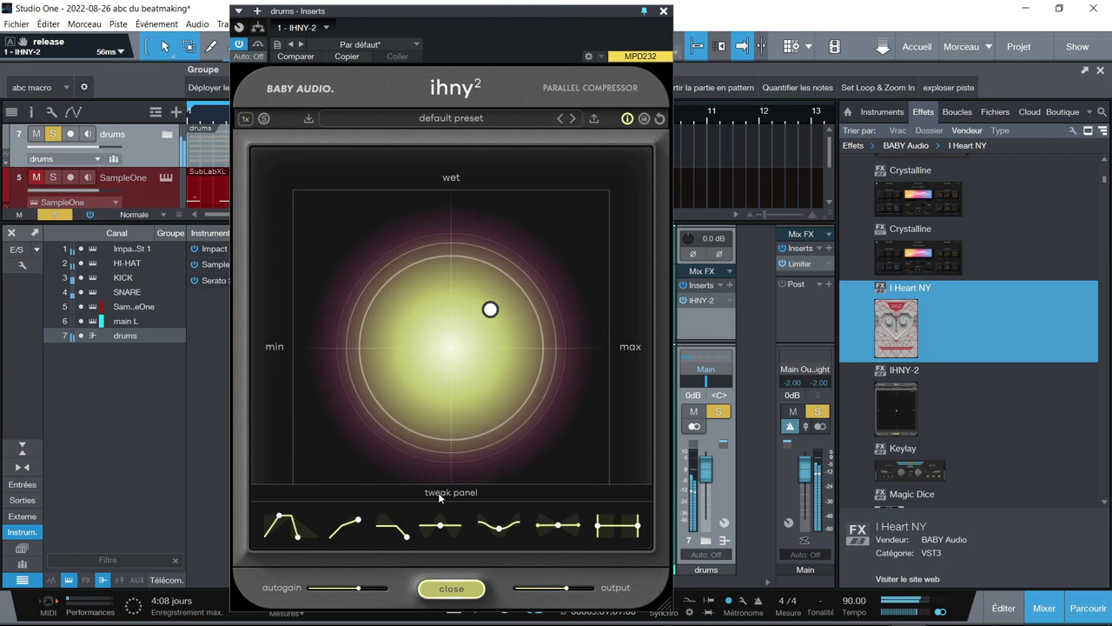
{"action": "left_click_drag", "start_coordinate": [365, 519], "coordinate": [349, 619]}
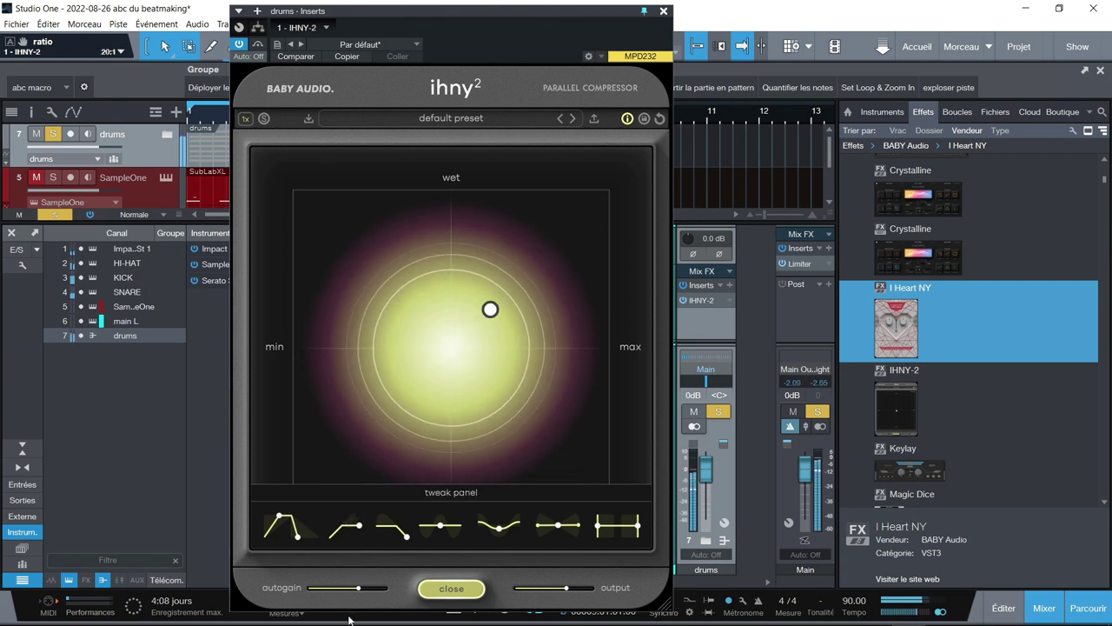